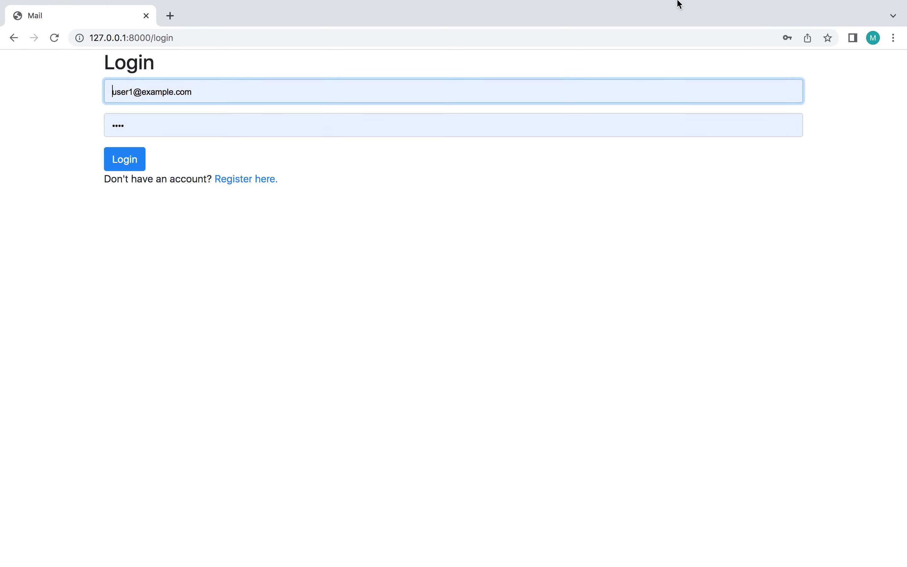
# Step: Log in as the first test user and close Chrome's password breach warning
pyautogui.moveTo(616, 5)
pyautogui.click(122, 164)
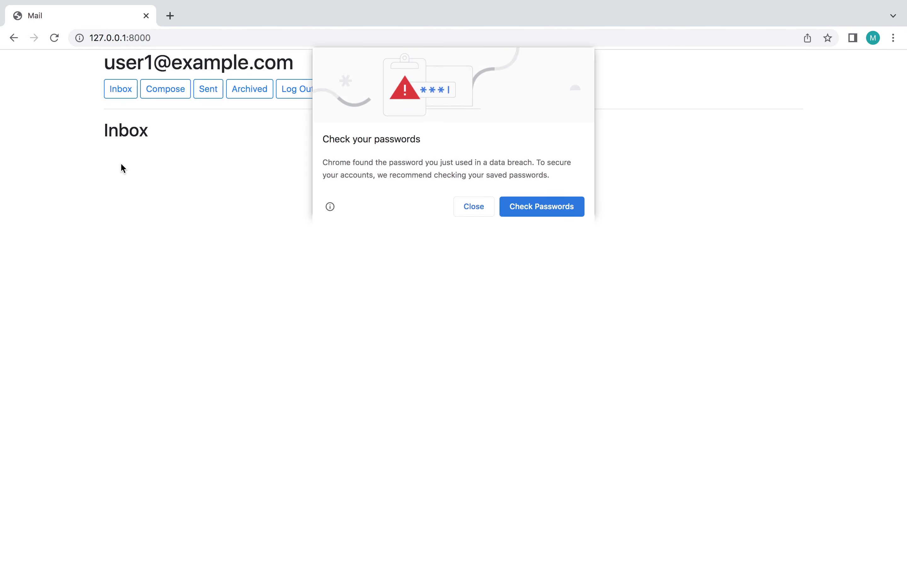
pyautogui.click(474, 207)
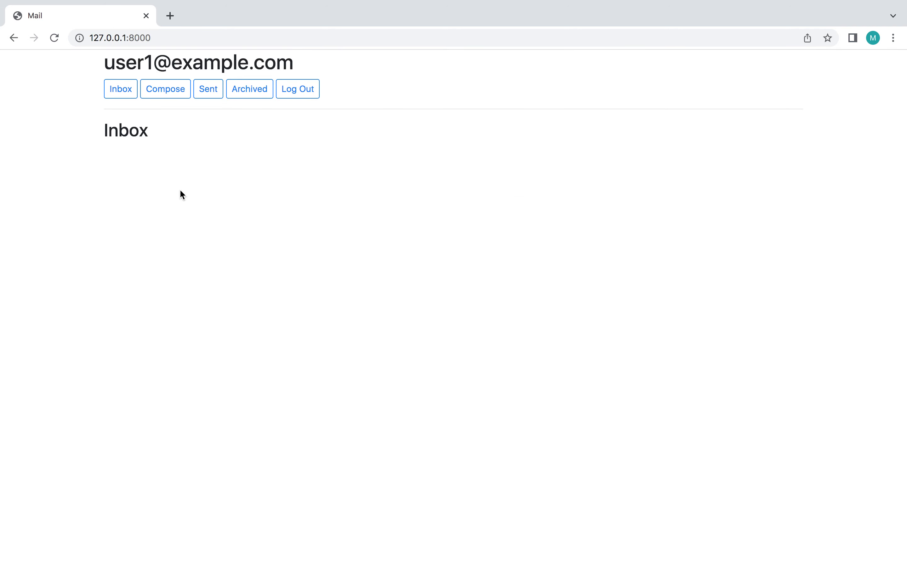
# Step: Send the second test user an email with subject 'test one' and body 'hello'
pyautogui.click(170, 97)
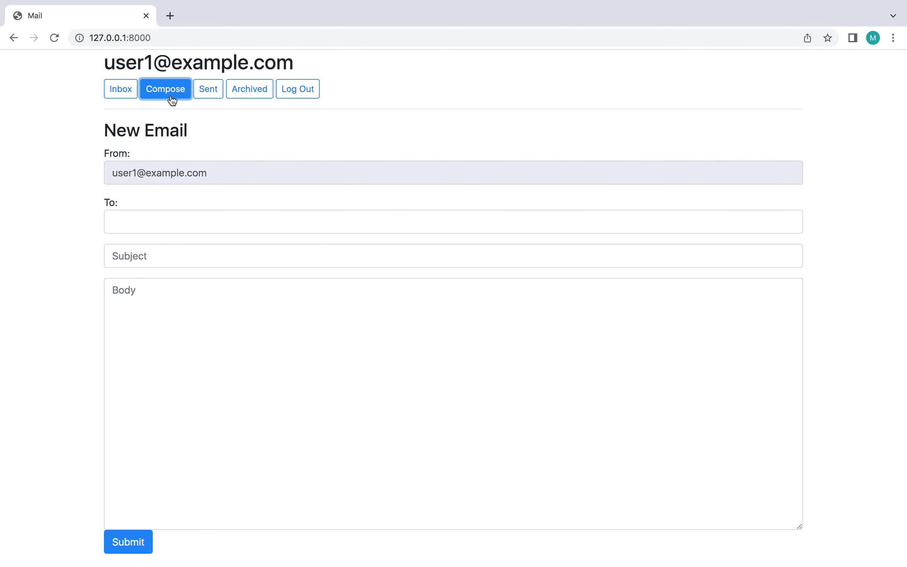
pyautogui.click(183, 231)
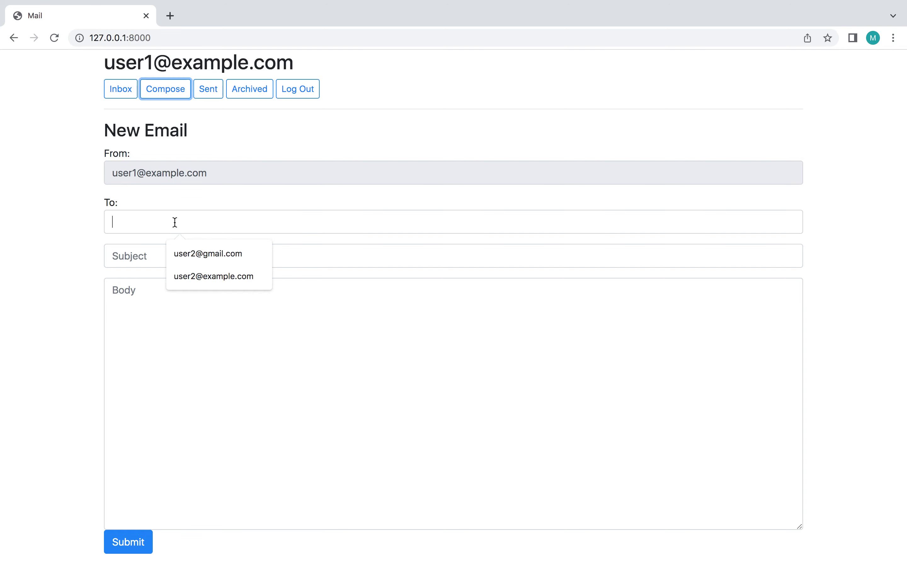
pyautogui.click(210, 254)
pyautogui.click(169, 254)
pyautogui.write('t')
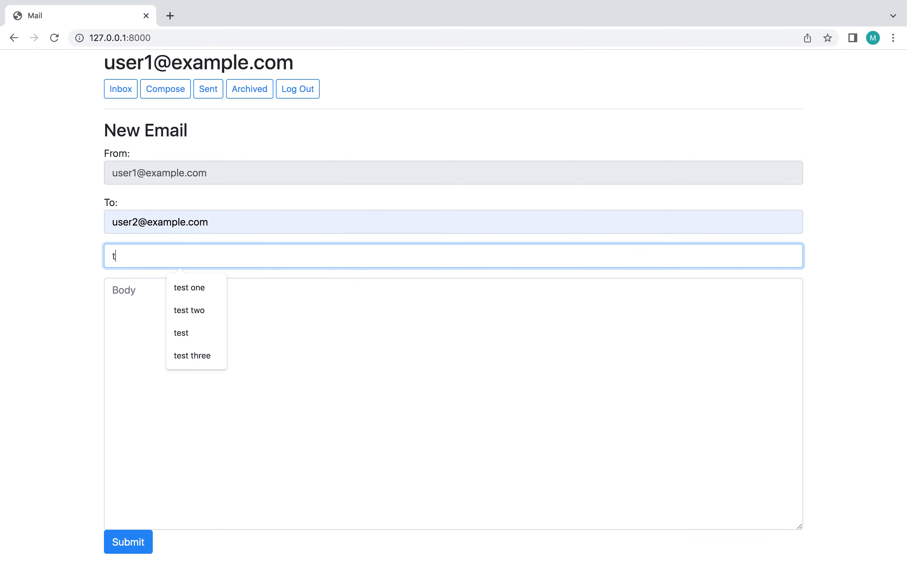
pyautogui.write('est one')
pyautogui.press('Tab')
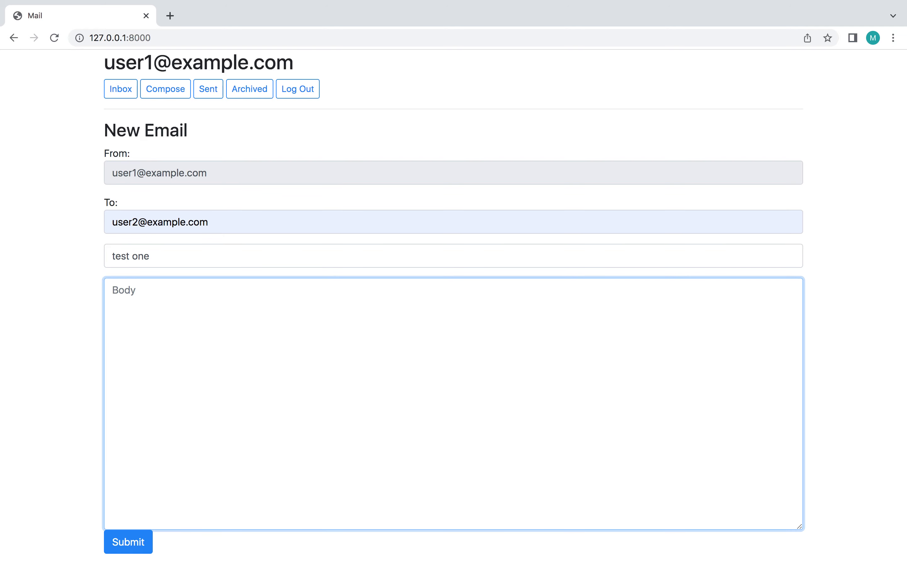
pyautogui.write('hello')
pyautogui.click(139, 548)
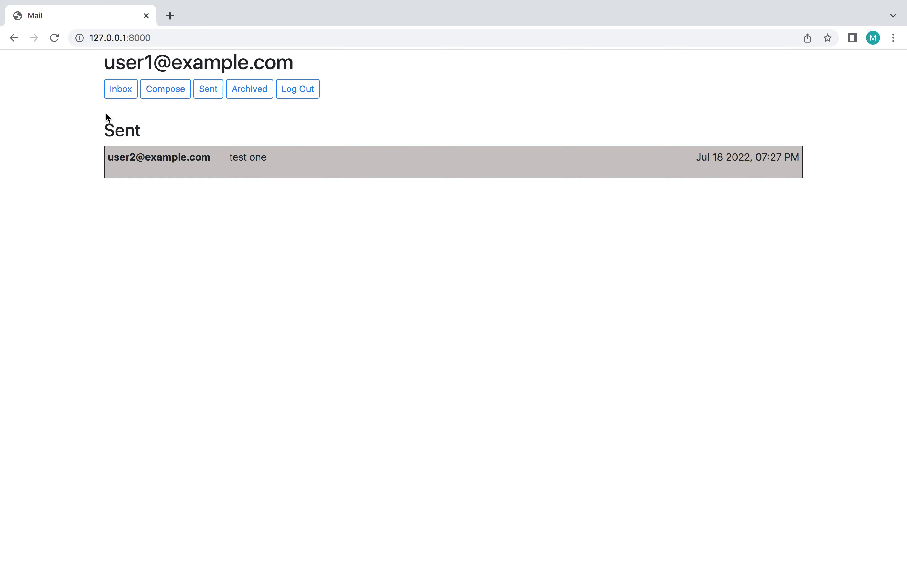
# Step: Try sending a 'test' email to the gmail address, then dismiss the user-not-found alert
pyautogui.click(167, 96)
pyautogui.click(210, 219)
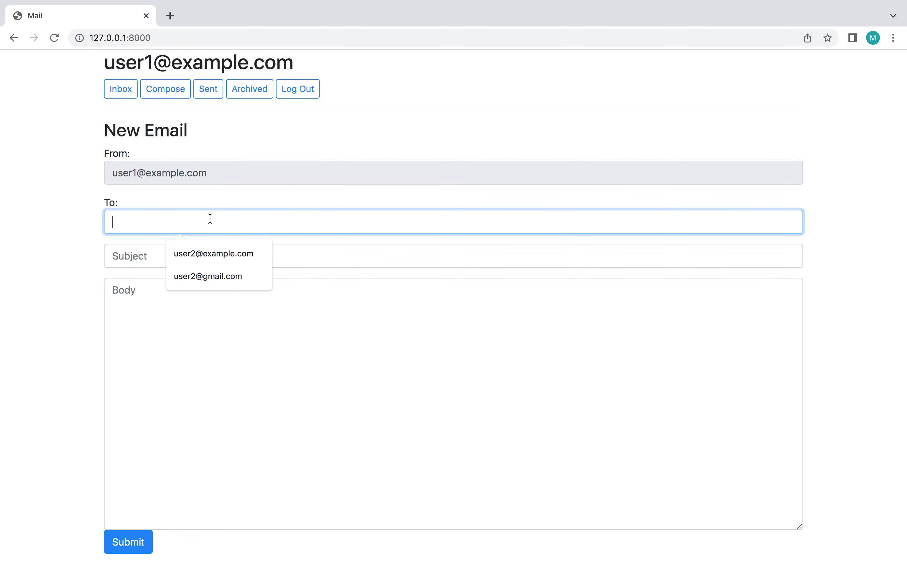
pyautogui.click(215, 273)
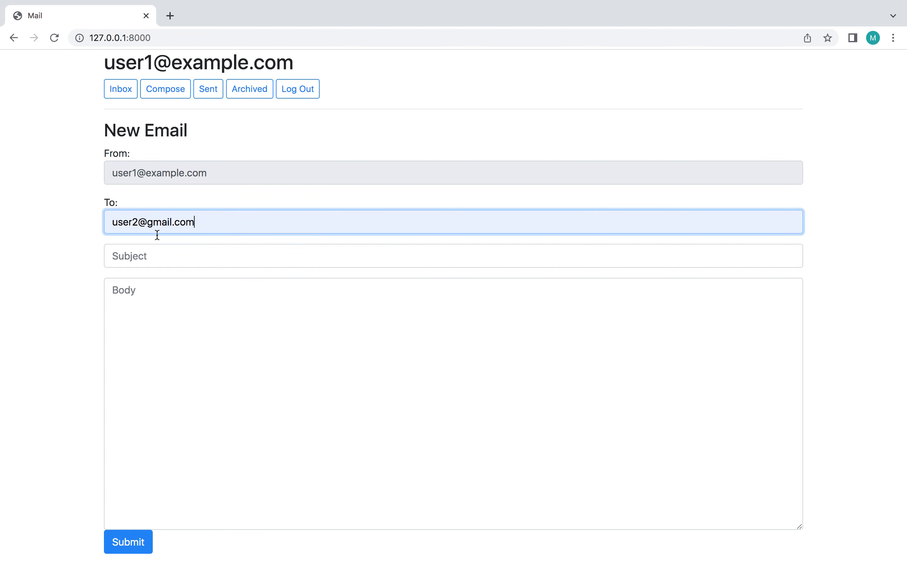
pyautogui.click(156, 256)
pyautogui.write('test')
pyautogui.press('Tab')
pyautogui.write('test')
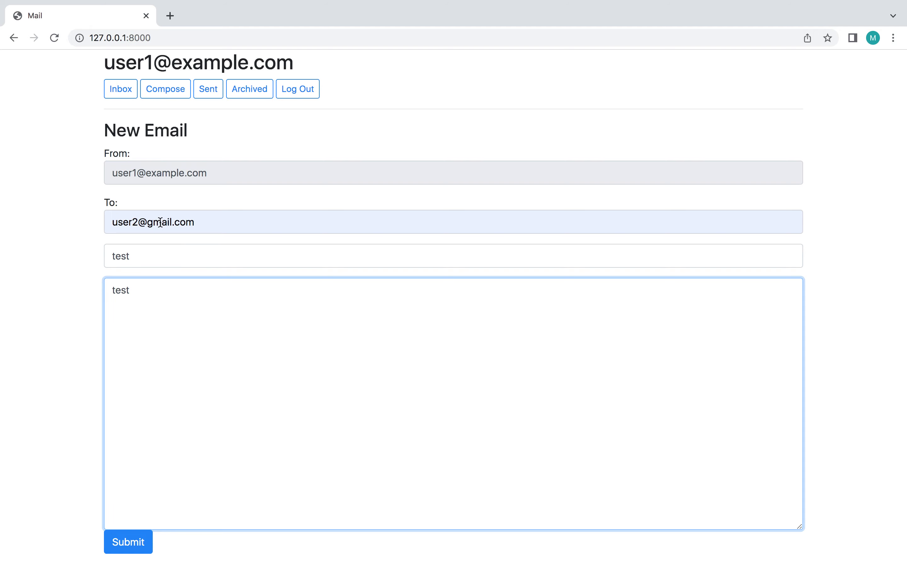
pyautogui.click(128, 541)
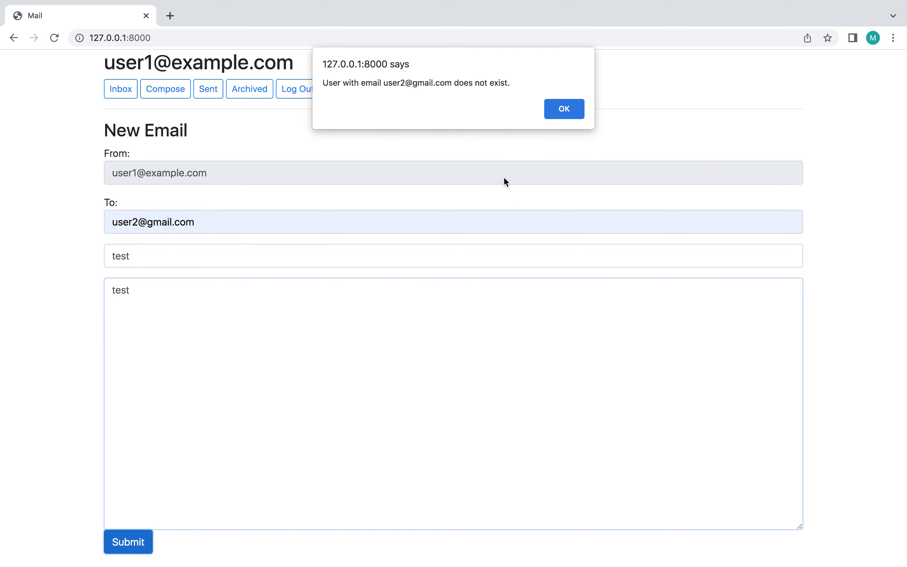
pyautogui.click(572, 114)
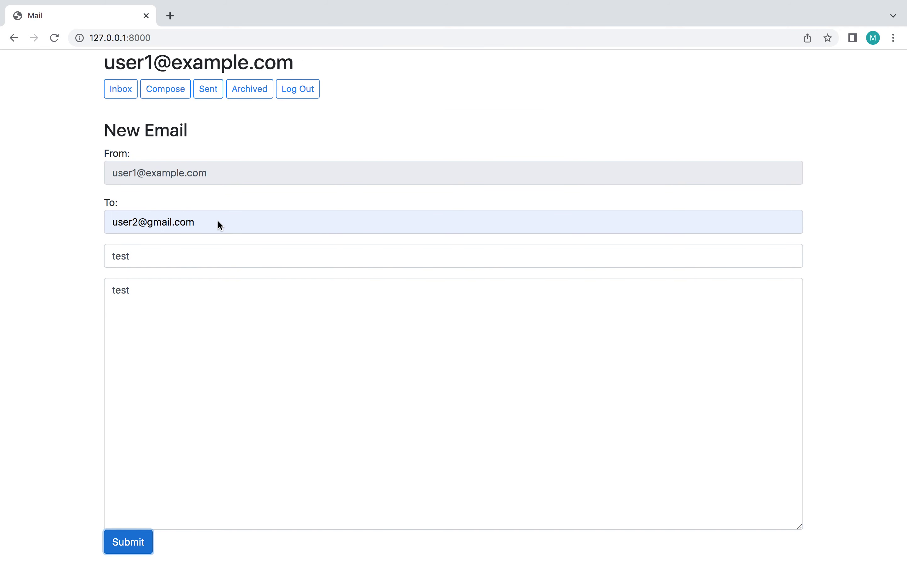
# Step: Change the recipient domain from gmail to example, make the subject 'test two', and send
pyautogui.doubleClick(156, 223)
pyautogui.write('example')
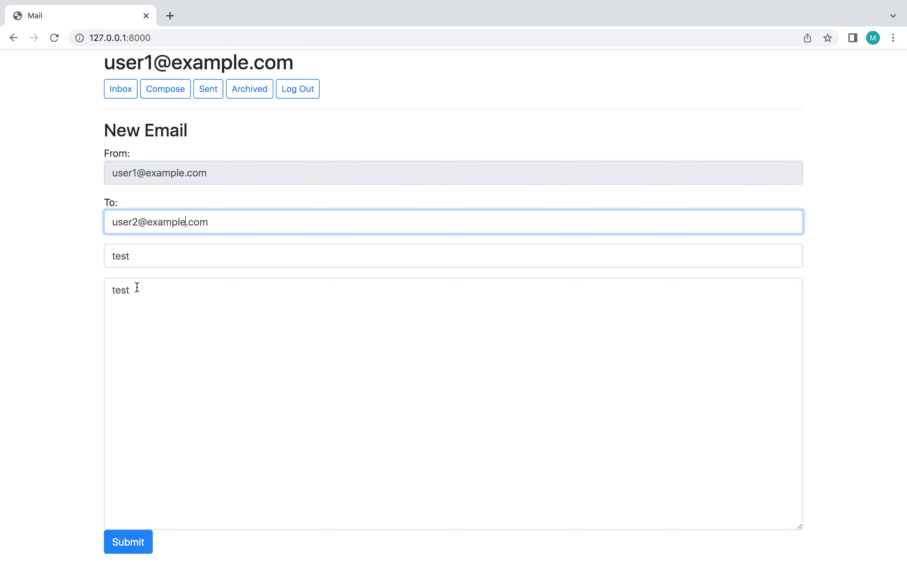
pyautogui.click(148, 248)
pyautogui.write('two')
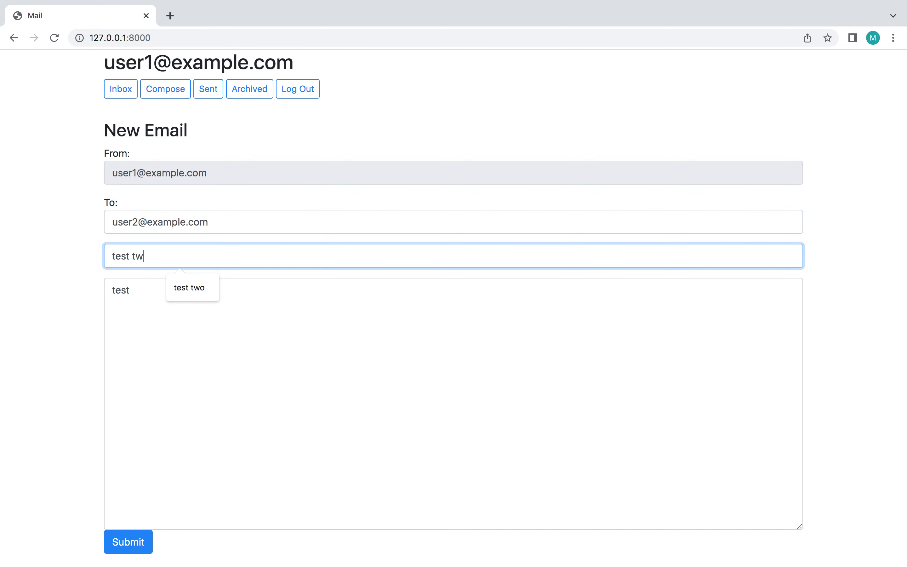
pyautogui.click(127, 544)
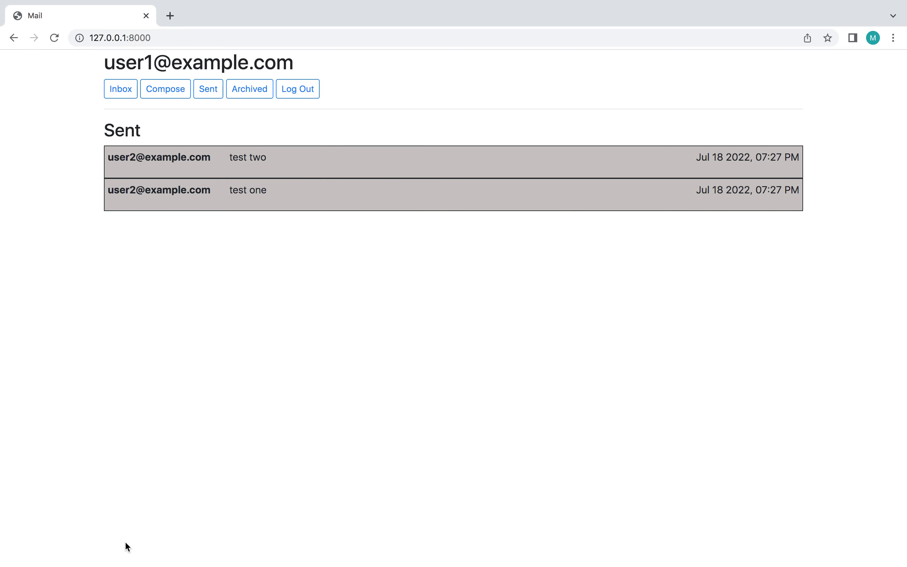
# Step: Send 'test three' with body 'test' to both the second and first test users
pyautogui.click(164, 91)
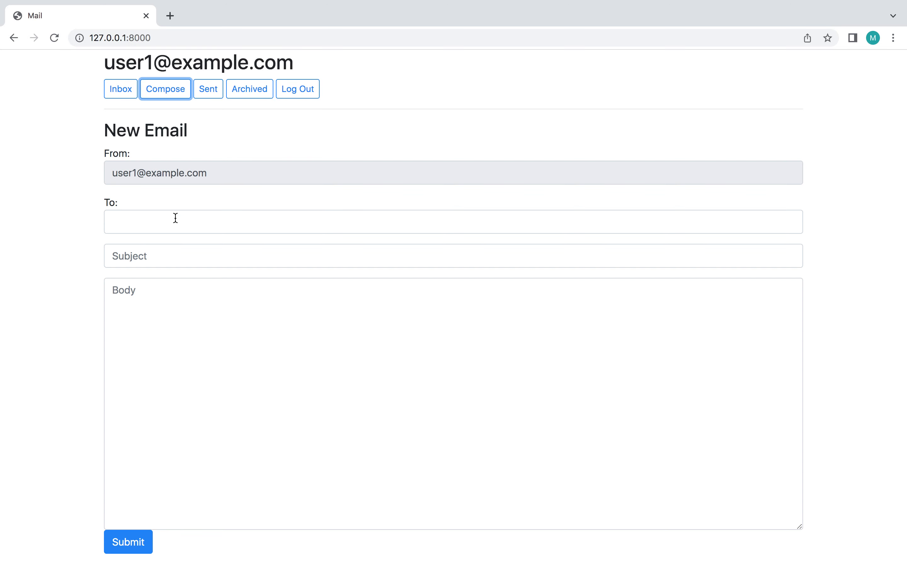
pyautogui.click(178, 224)
pyautogui.click(203, 272)
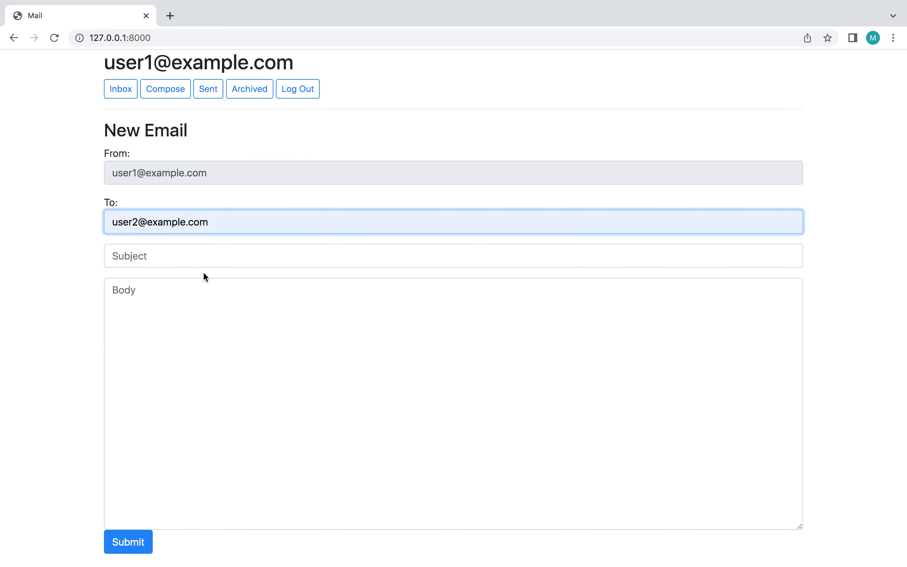
pyautogui.write(', user1')
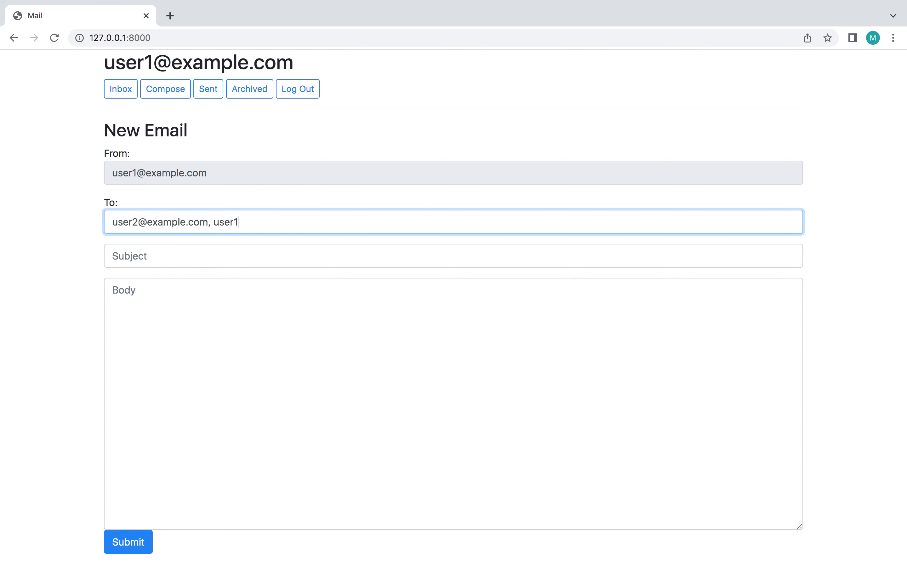
pyautogui.write('@example.com')
pyautogui.click(190, 258)
pyautogui.write('test three')
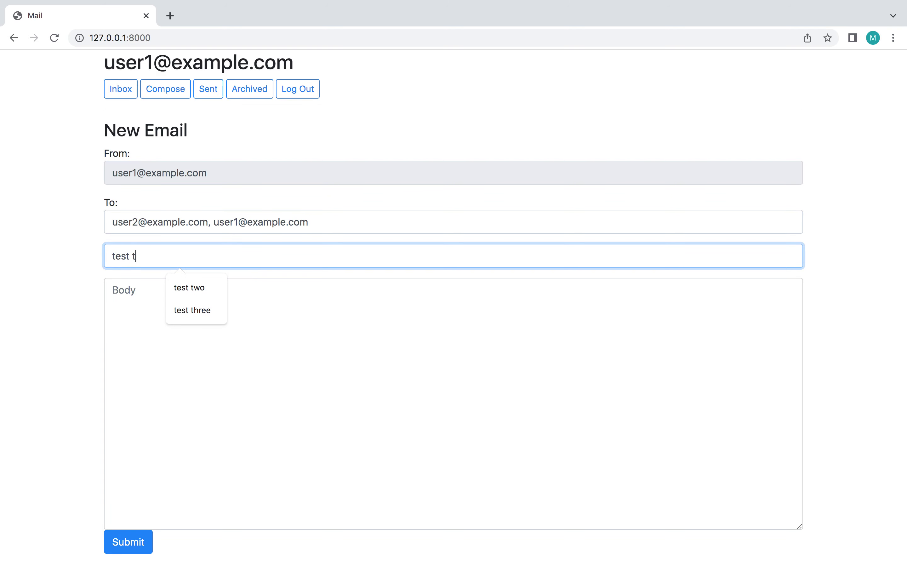
pyautogui.click(156, 302)
pyautogui.write('test')
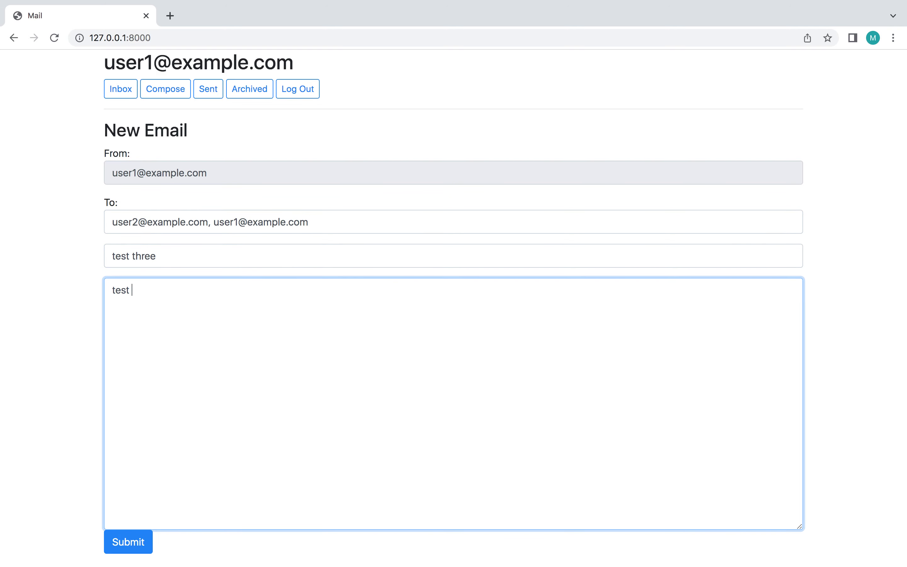
pyautogui.click(128, 541)
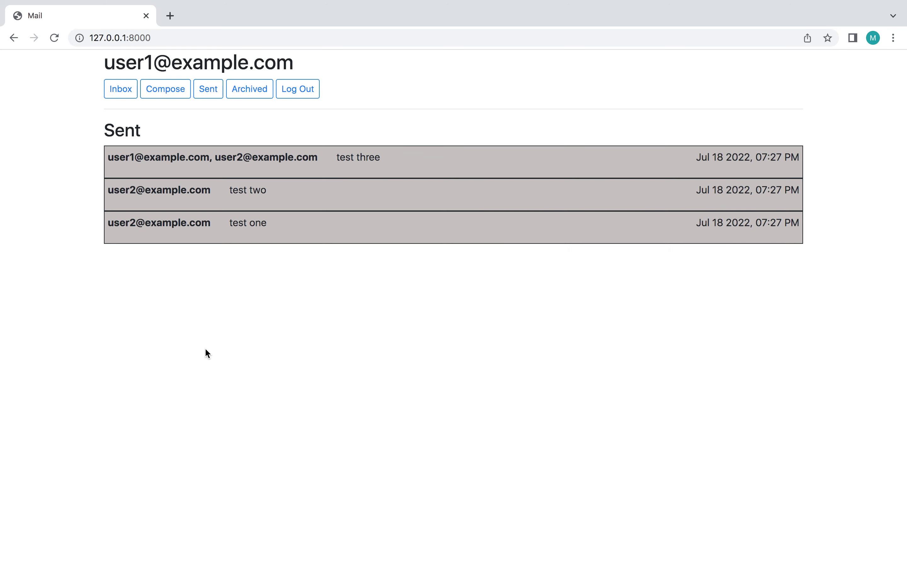
# Step: Log out and log in as the second test user, closing Chrome's breach and save-password popups
pyautogui.click(304, 94)
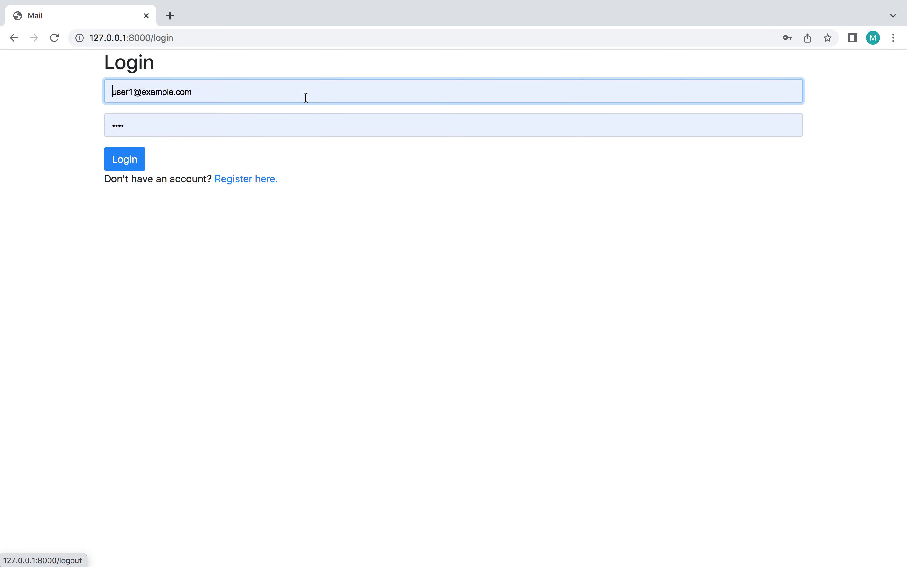
pyautogui.click(133, 91)
pyautogui.press('BackSpace')
pyautogui.write('2')
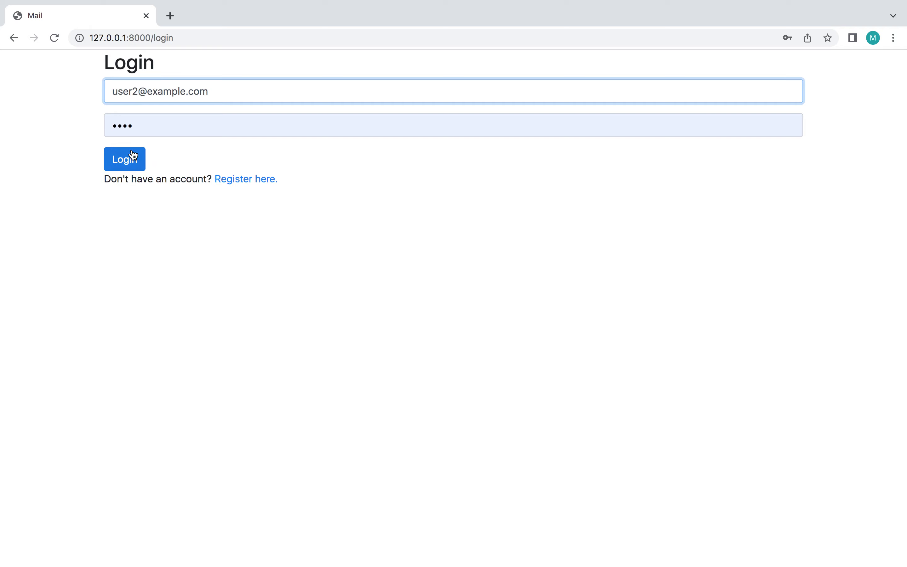
pyautogui.click(126, 160)
pyautogui.click(468, 220)
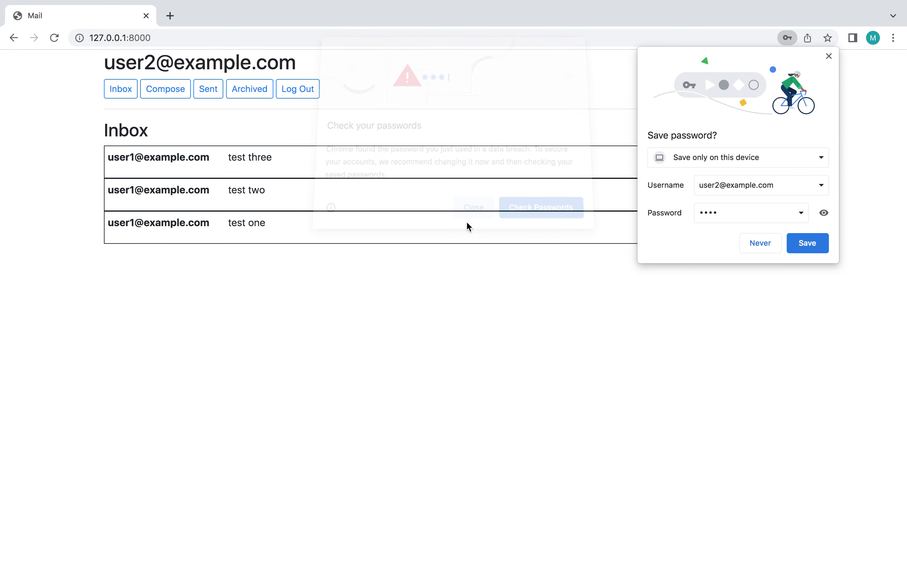
pyautogui.click(828, 55)
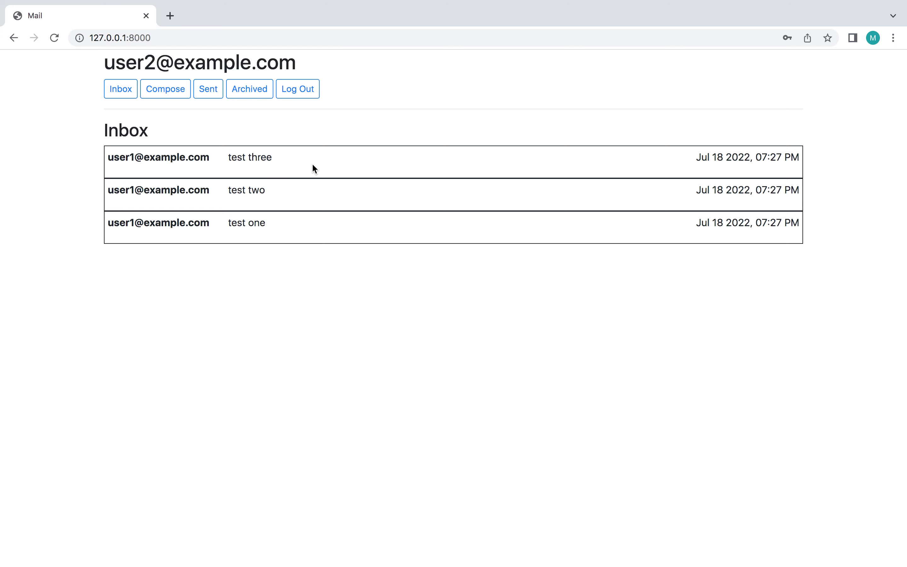
# Step: Open 'test two' and then 'test three', returning to the Inbox after each
pyautogui.click(300, 193)
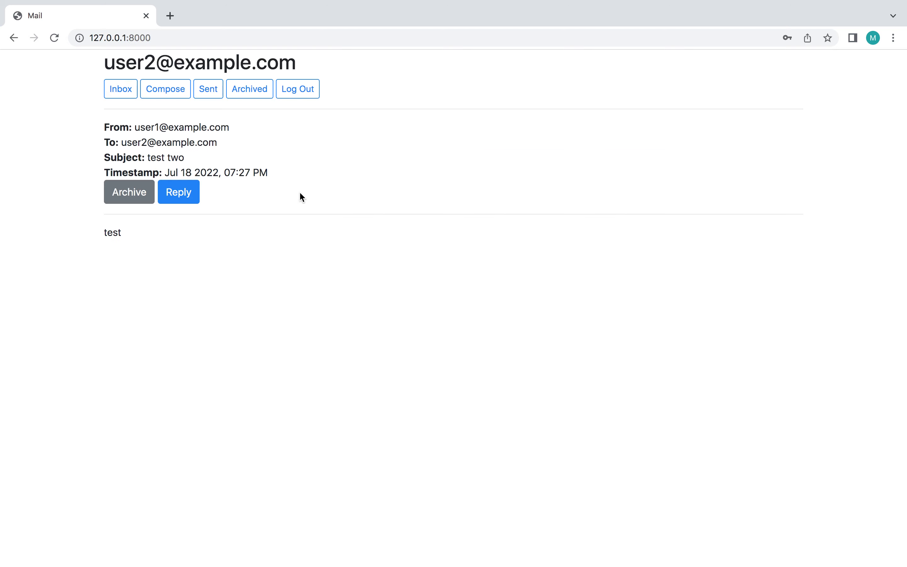
pyautogui.click(116, 92)
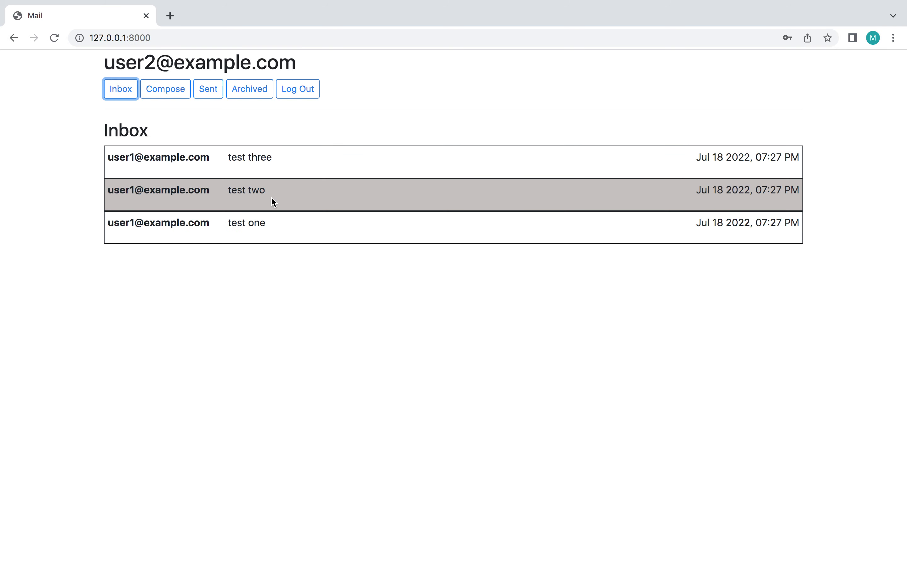
pyautogui.click(266, 157)
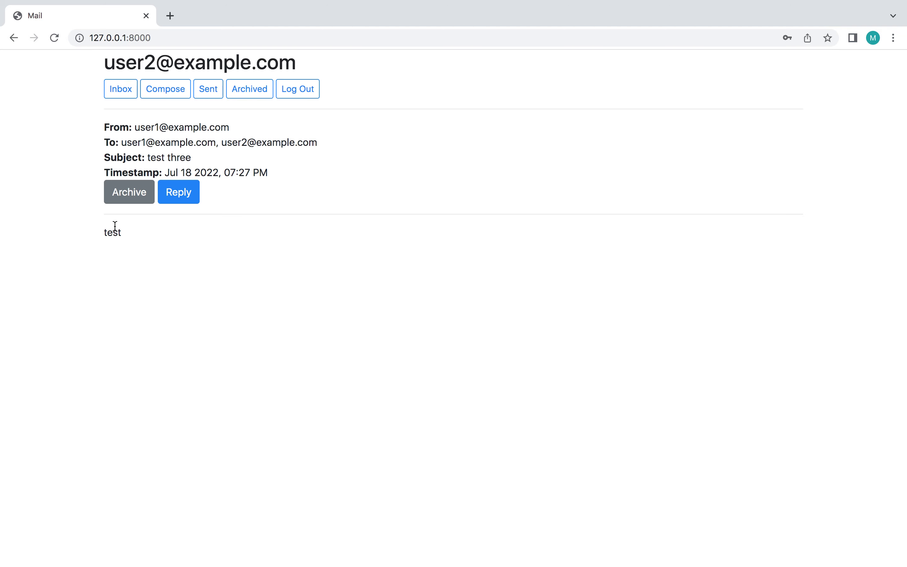
pyautogui.click(120, 98)
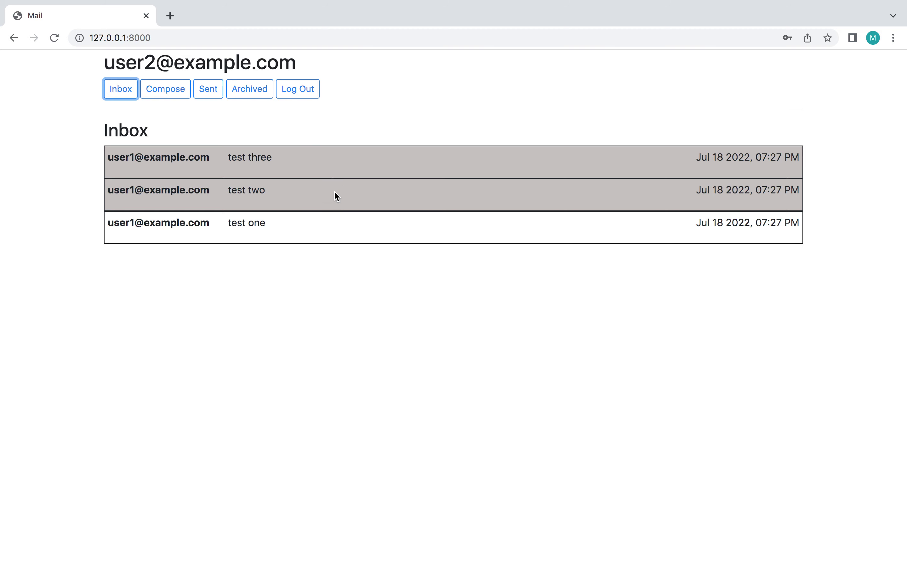
# Step: Archive the 'test three' and 'test two' emails
pyautogui.click(339, 168)
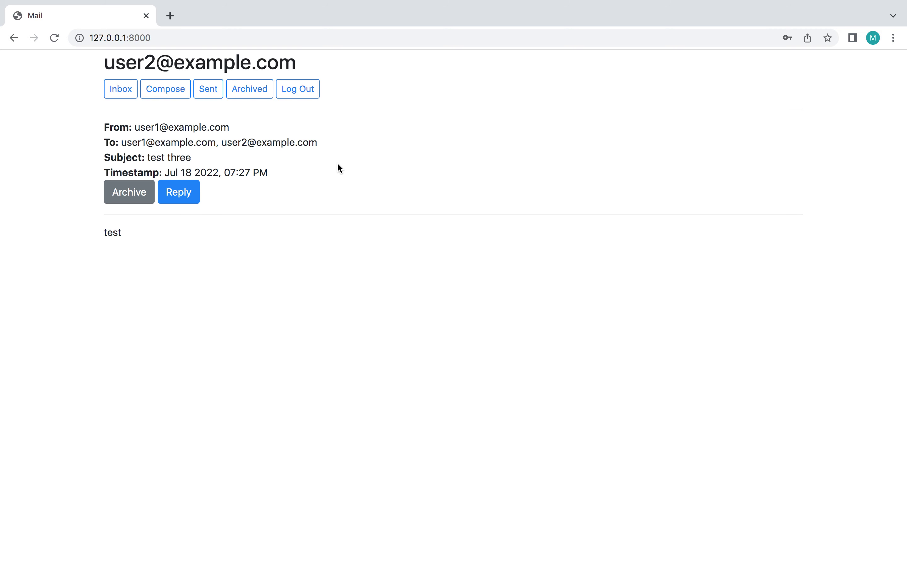
pyautogui.click(122, 192)
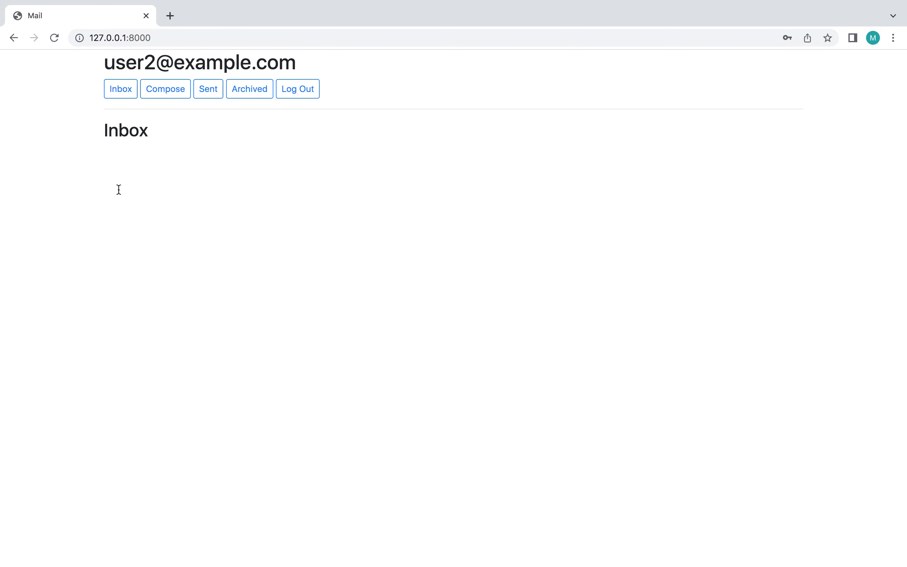
pyautogui.click(273, 171)
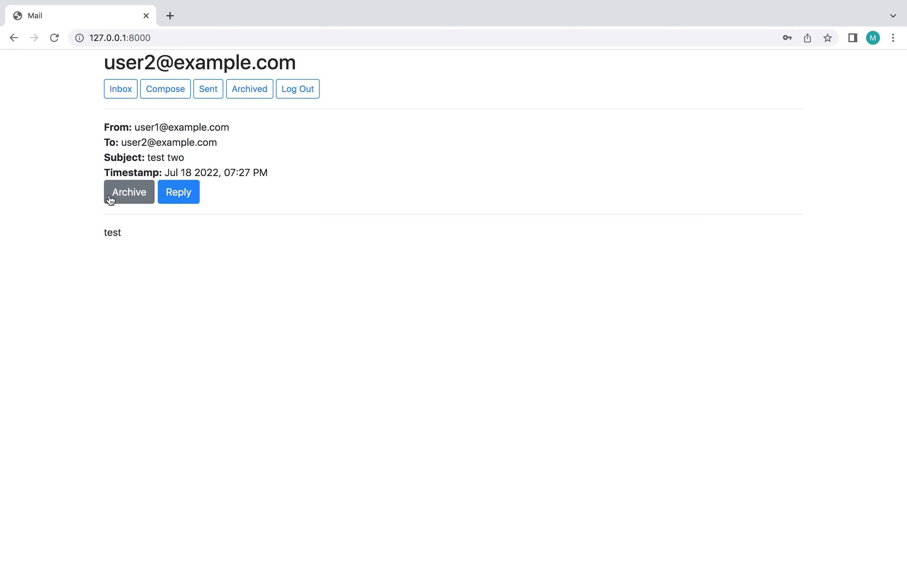
pyautogui.click(120, 194)
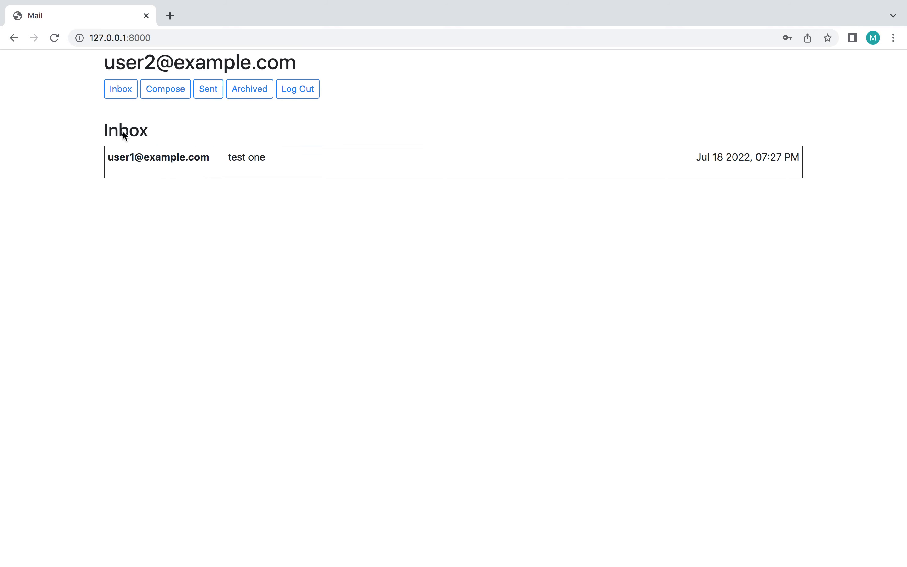
# Step: Un-archive 'test three' and 'test two' from the Archived mailbox
pyautogui.click(242, 91)
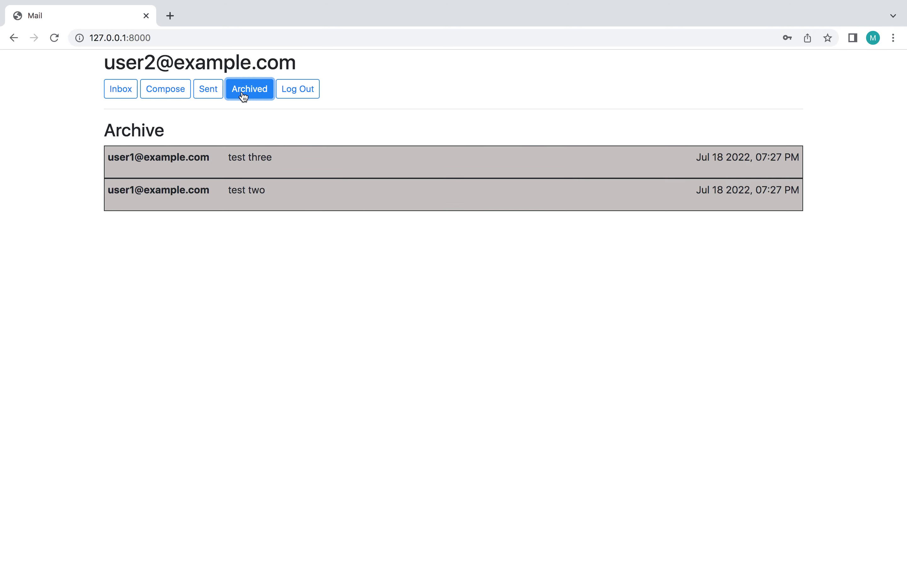
pyautogui.click(287, 157)
pyautogui.click(146, 197)
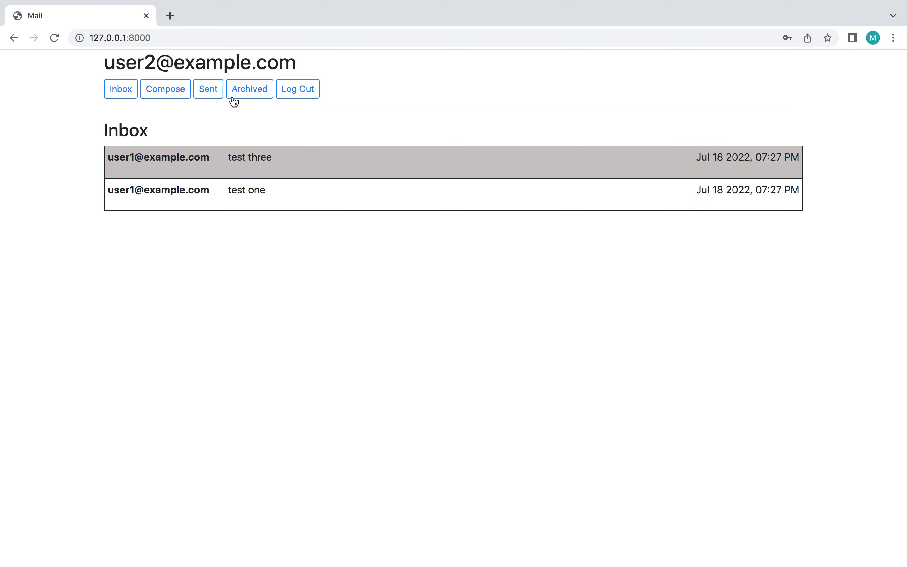
pyautogui.click(249, 89)
pyautogui.click(250, 157)
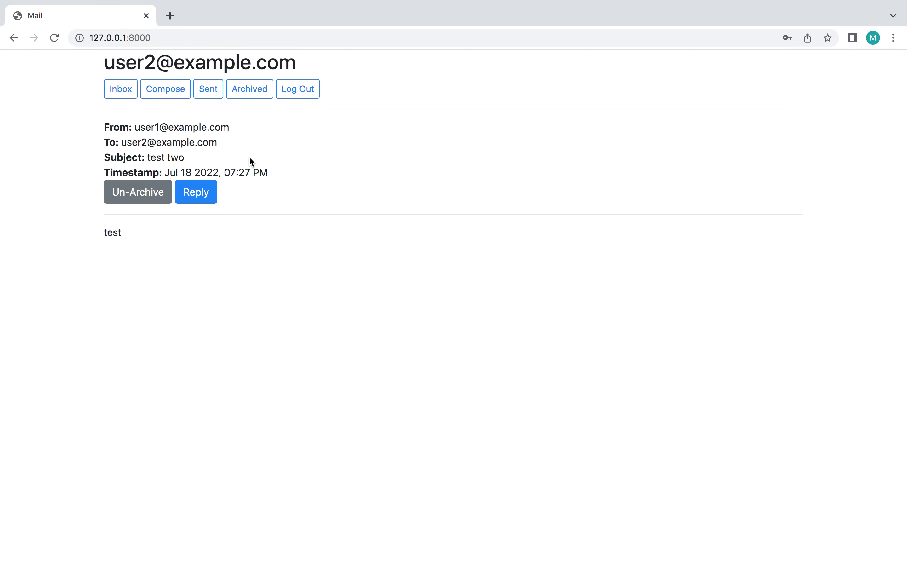
pyautogui.click(145, 198)
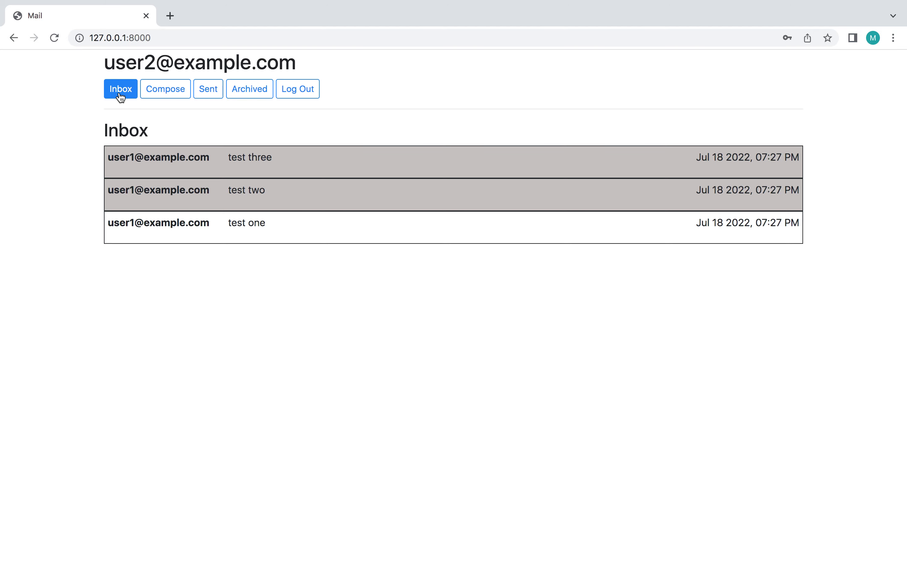
# Step: Reply to 'test two' with the body 'hello world' and send it
pyautogui.click(265, 191)
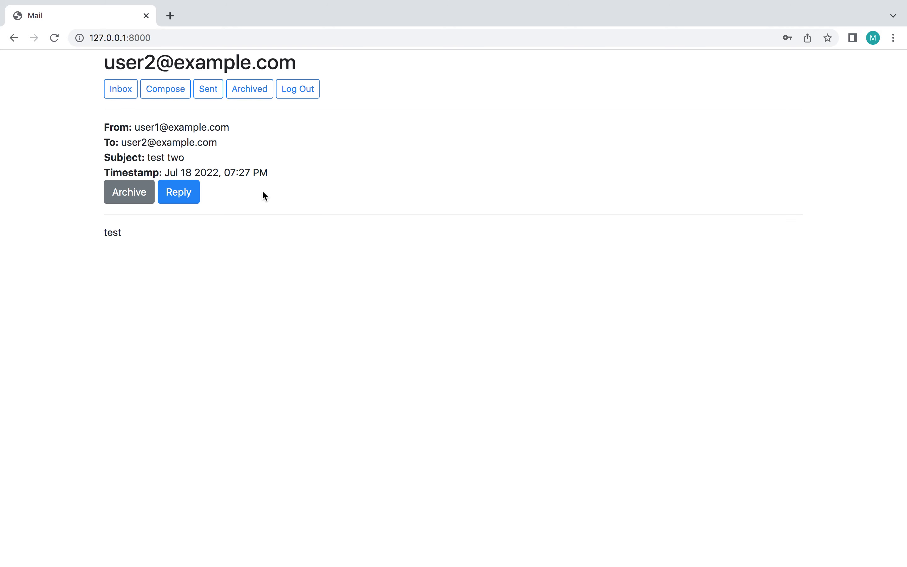
pyautogui.click(173, 200)
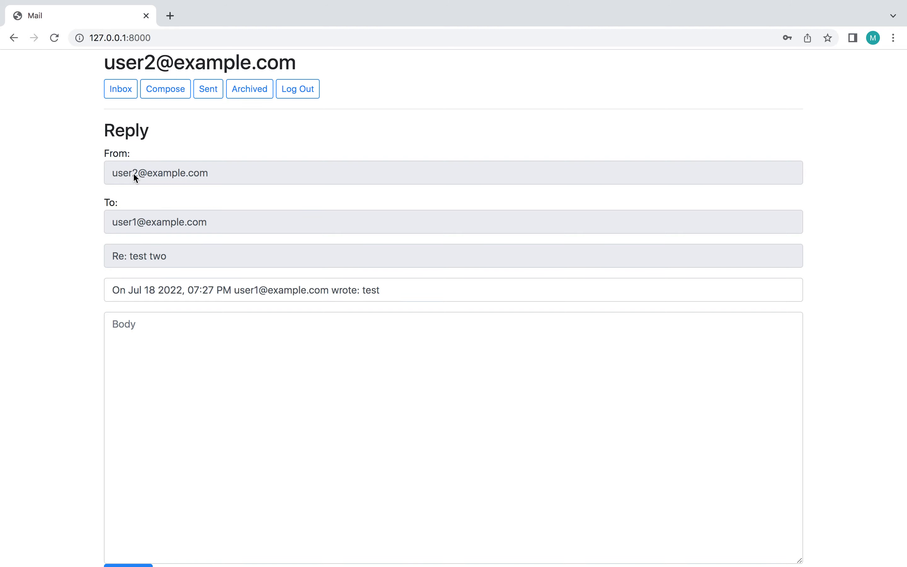
pyautogui.hotkey('ctrl', 'Left')
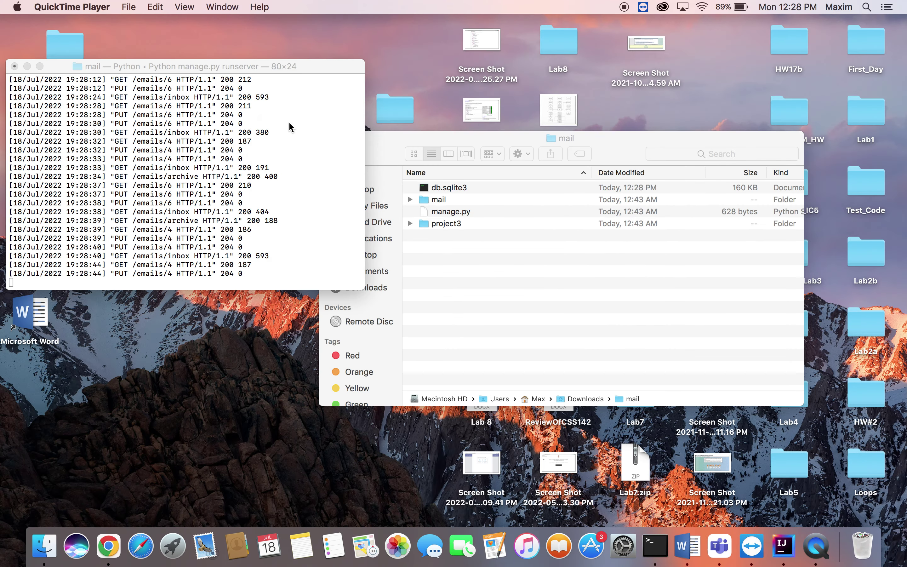
pyautogui.hotkey('ctrl', 'Right')
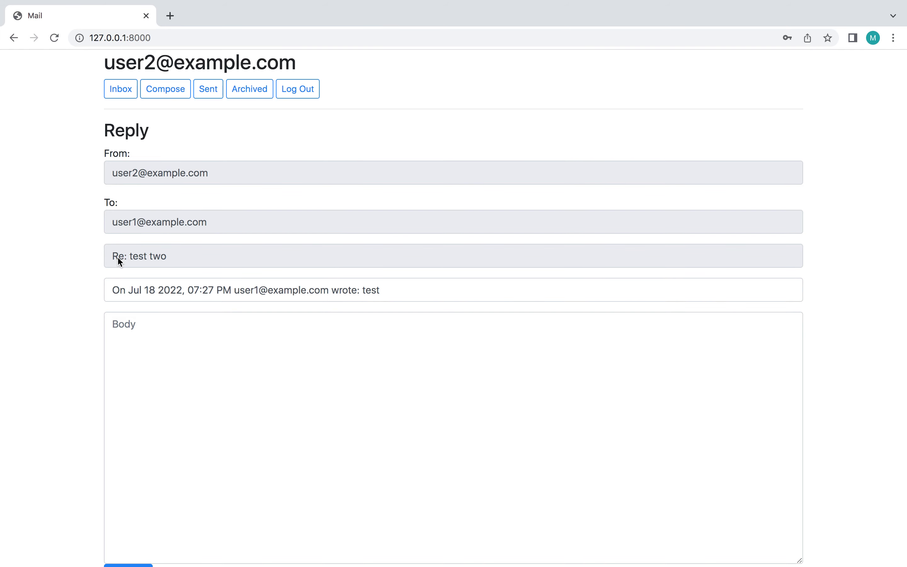
pyautogui.doubleClick(380, 290)
pyautogui.click(292, 289)
pyautogui.scroll(-1, 219, 345)
pyautogui.click(229, 312)
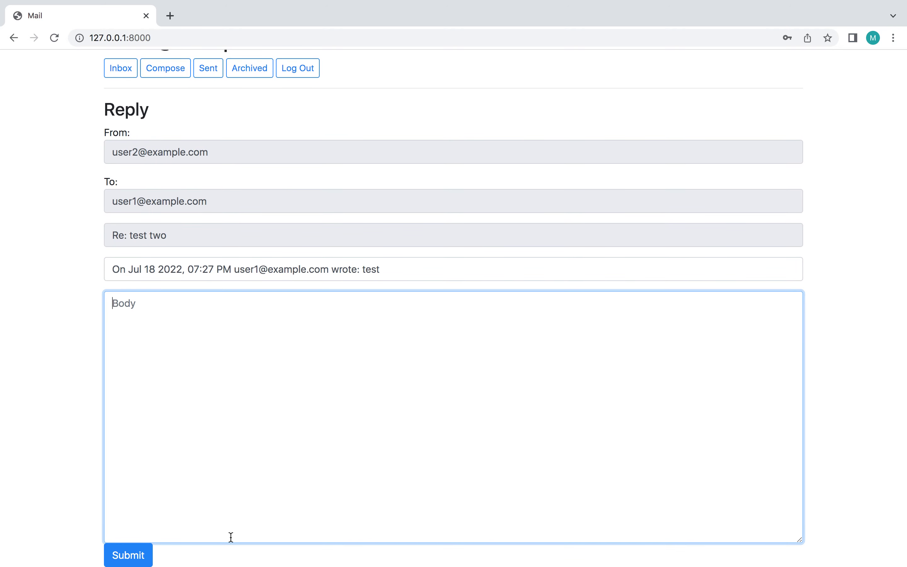
pyautogui.write('hello world')
pyautogui.click(116, 553)
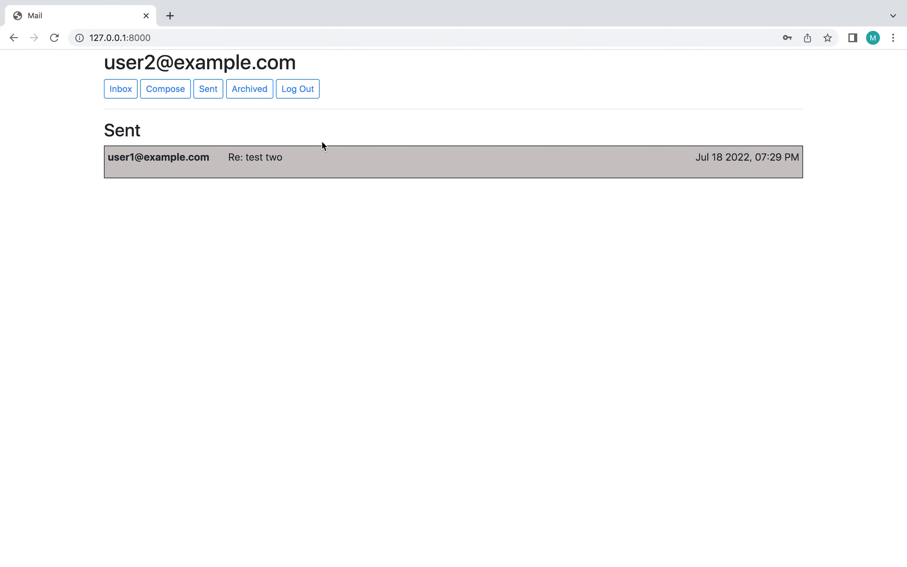
# Step: Log out and log back in as the first test user, dismissing Chrome's password warning
pyautogui.click(306, 95)
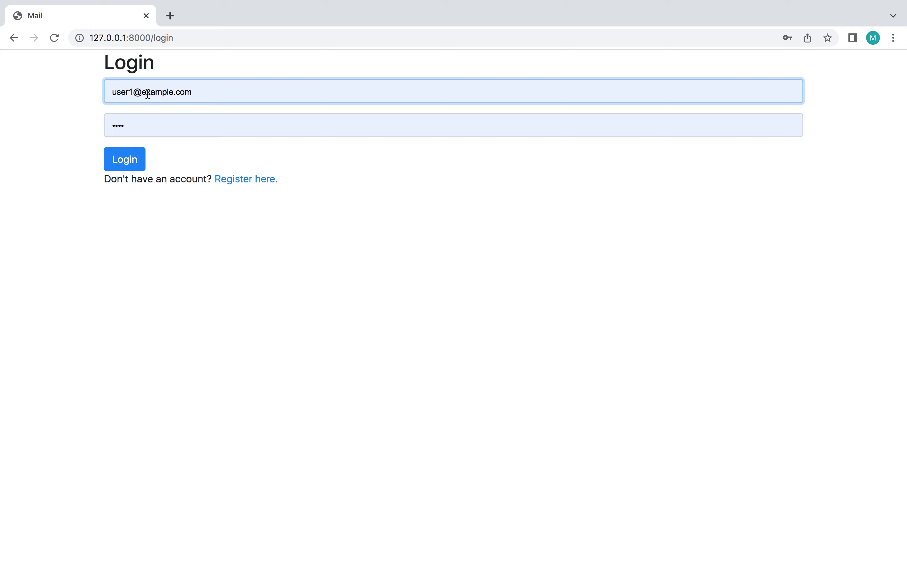
pyautogui.click(130, 161)
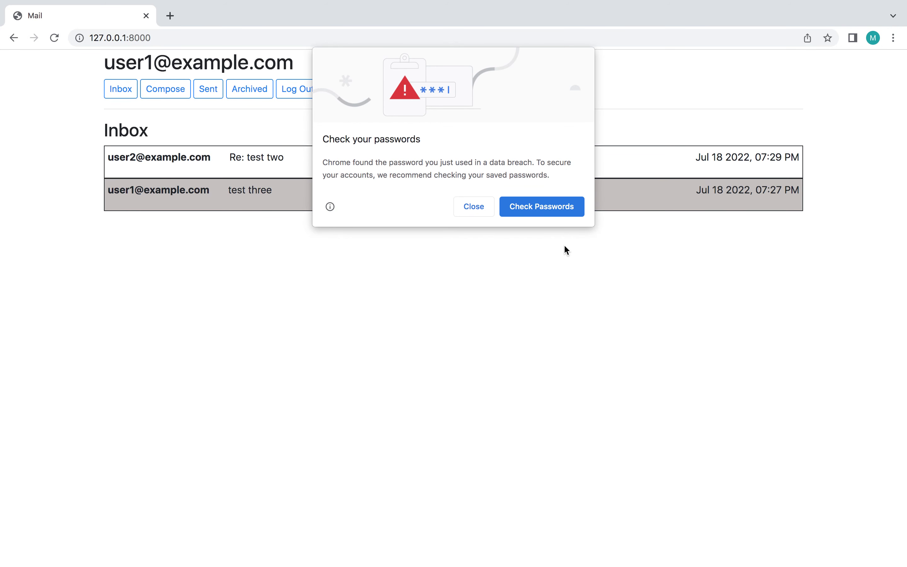
pyautogui.click(473, 214)
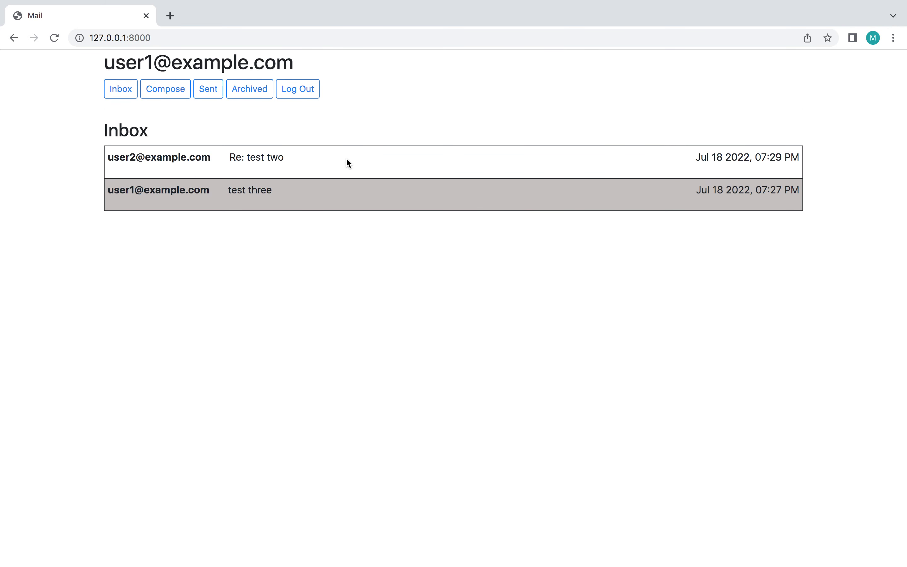
# Step: Reply to 'Re: test two' with the body 'hello!' and send it
pyautogui.click(315, 163)
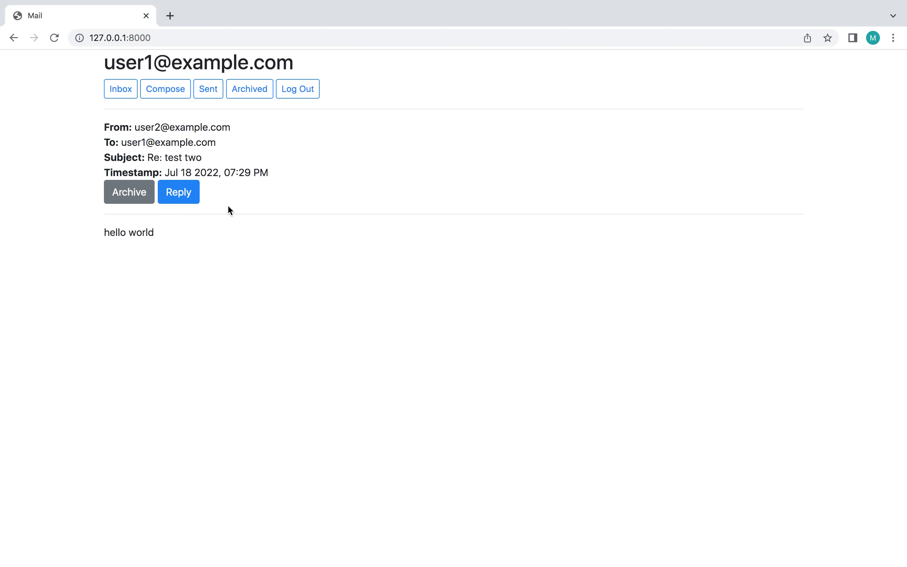
pyautogui.click(184, 194)
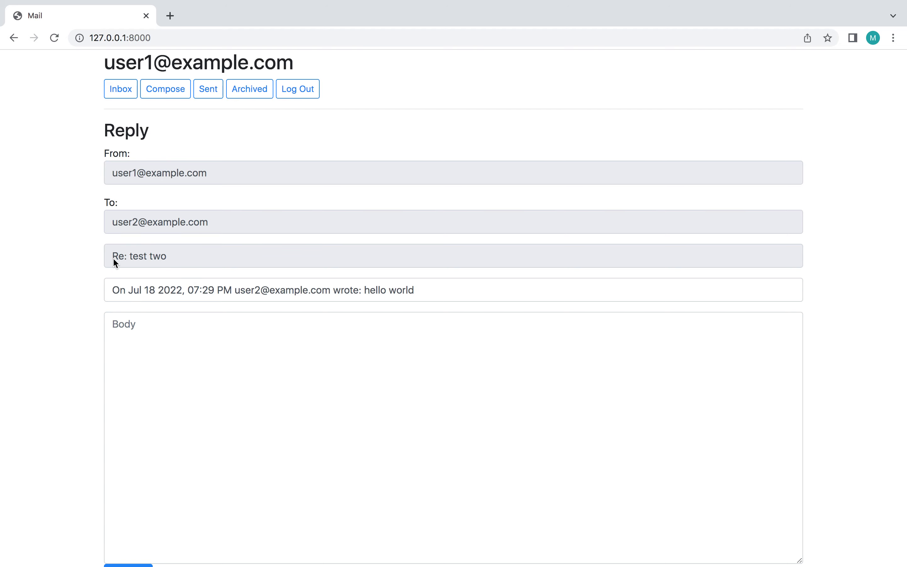
pyautogui.click(174, 340)
pyautogui.write('hello!')
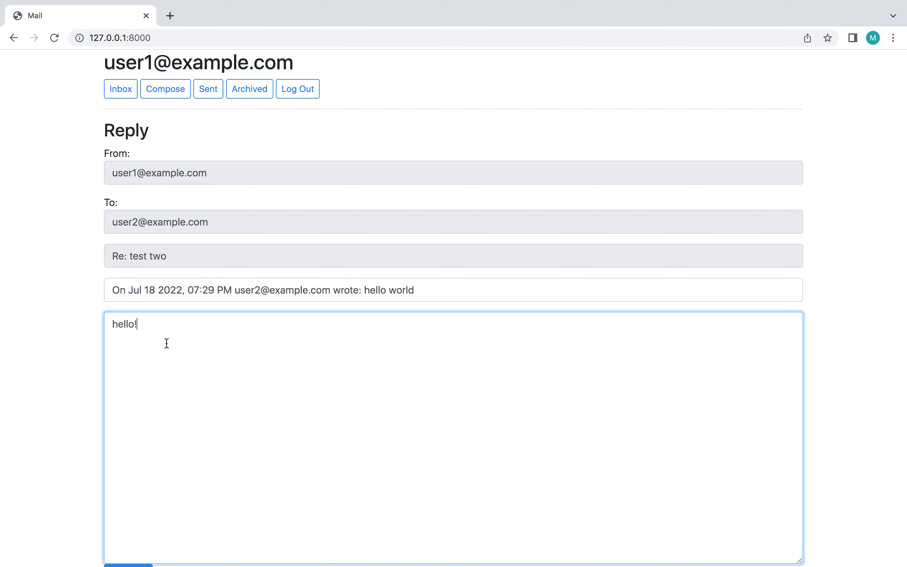
pyautogui.scroll(-1, 16, 415)
pyautogui.click(128, 555)
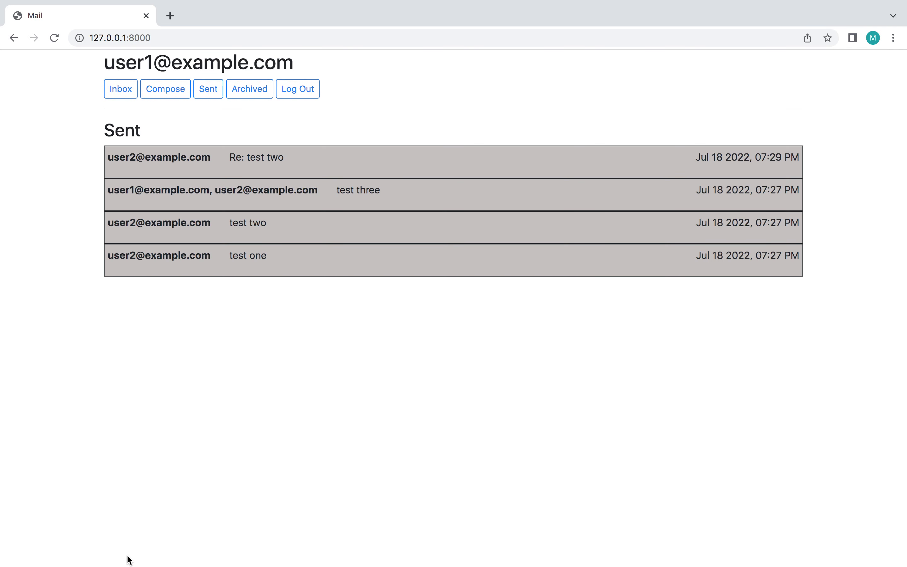
# Step: Switch to the second test user, then open the 'Re: test two' reply and return to Inbox
pyautogui.click(298, 90)
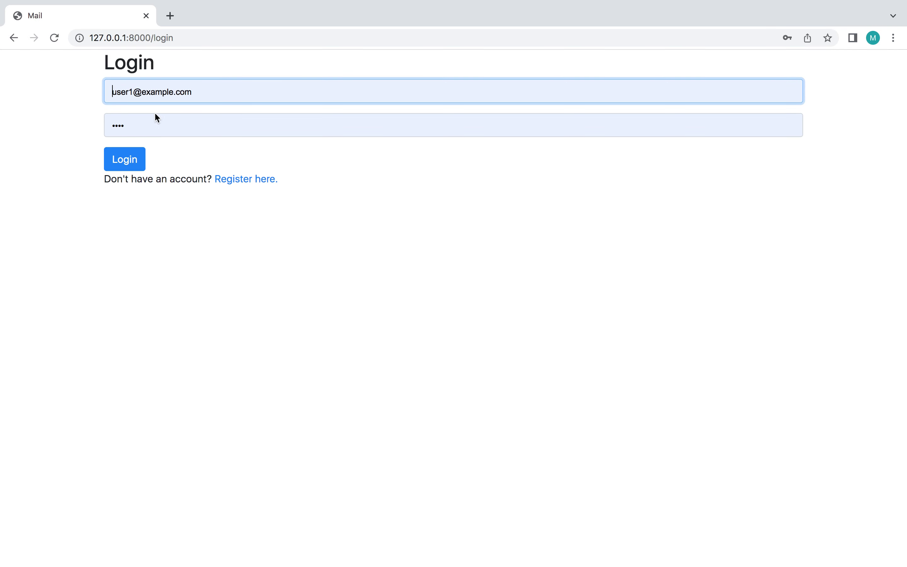
pyautogui.click(134, 91)
pyautogui.write('2')
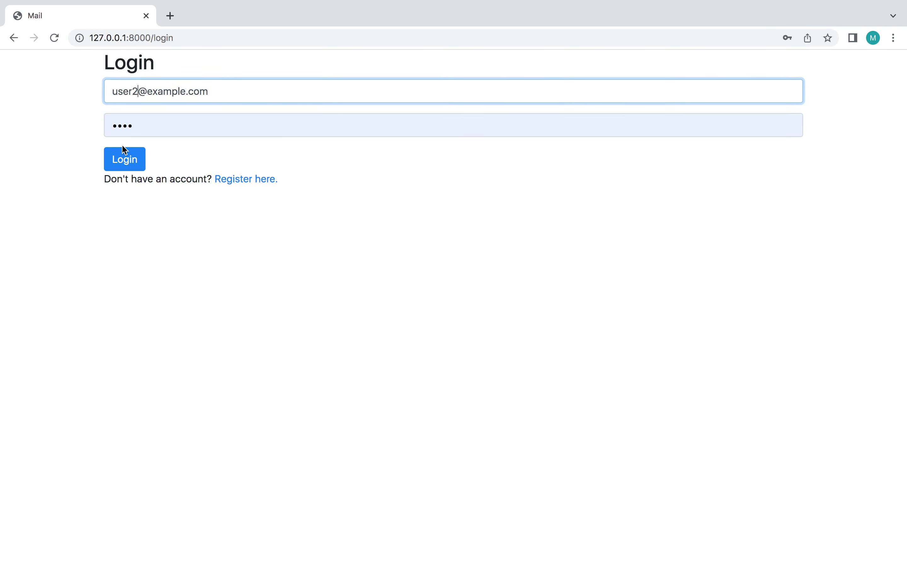
pyautogui.click(118, 160)
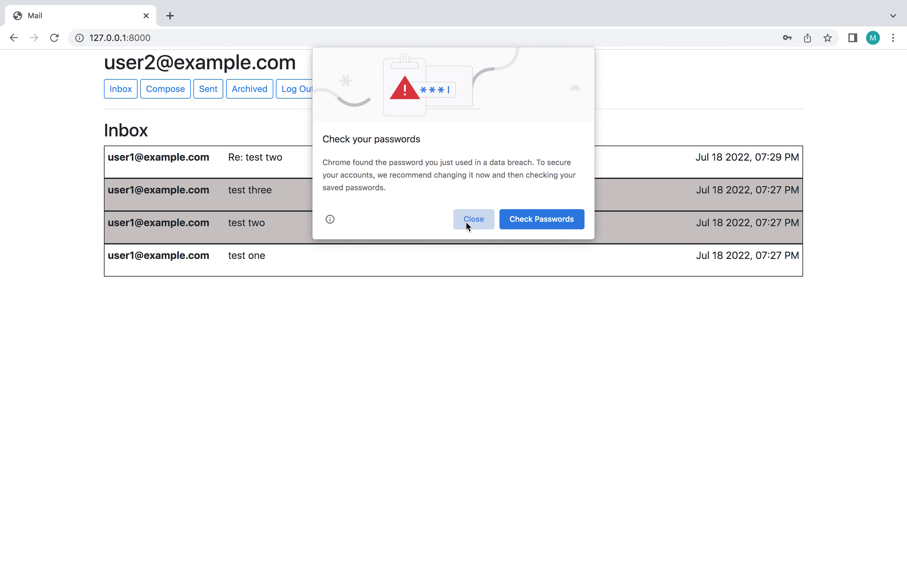
pyautogui.click(468, 224)
pyautogui.click(827, 57)
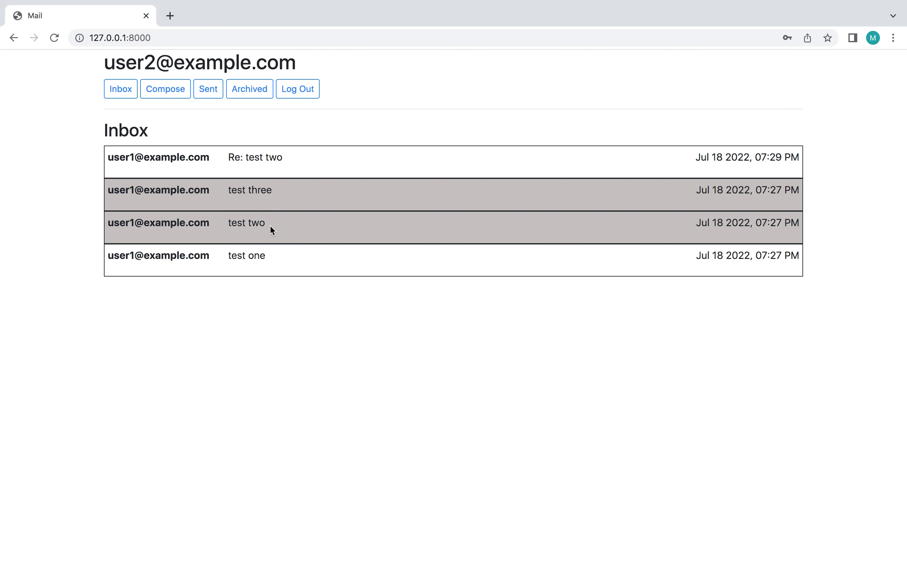
pyautogui.click(304, 160)
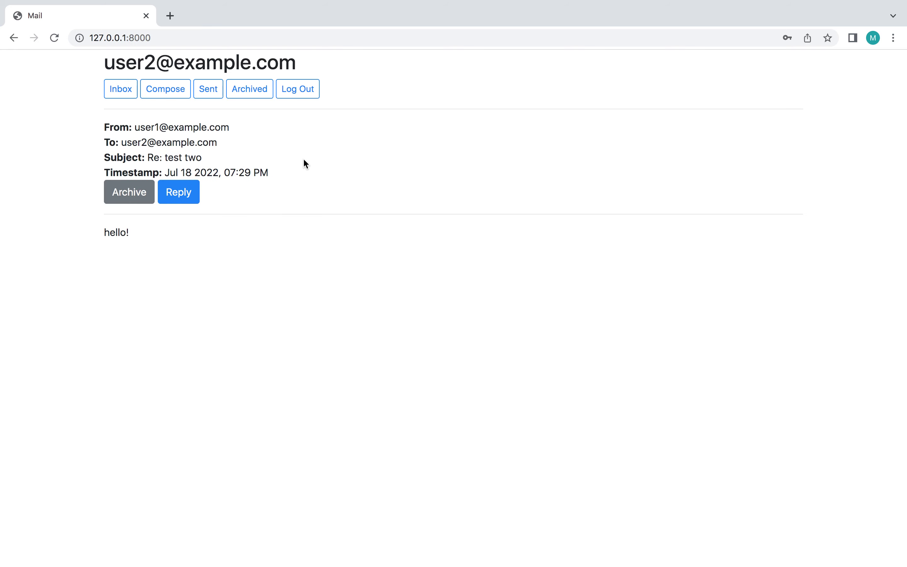
pyautogui.click(121, 90)
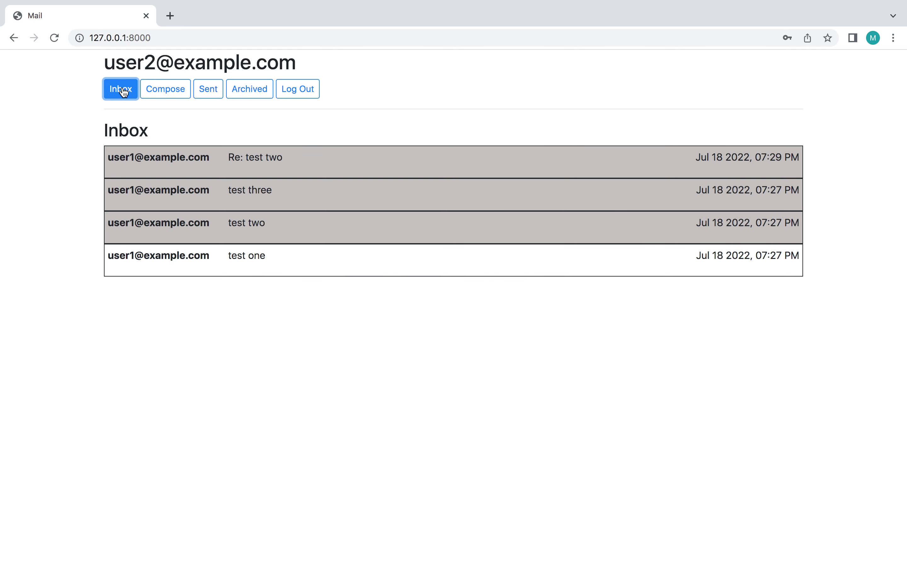
pyautogui.click(198, 98)
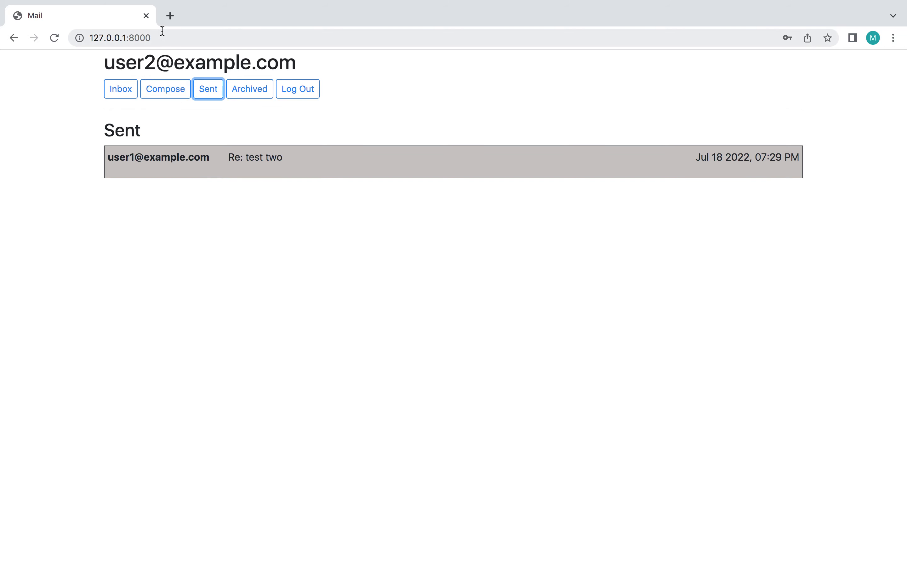
pyautogui.click(173, 89)
pyautogui.click(125, 89)
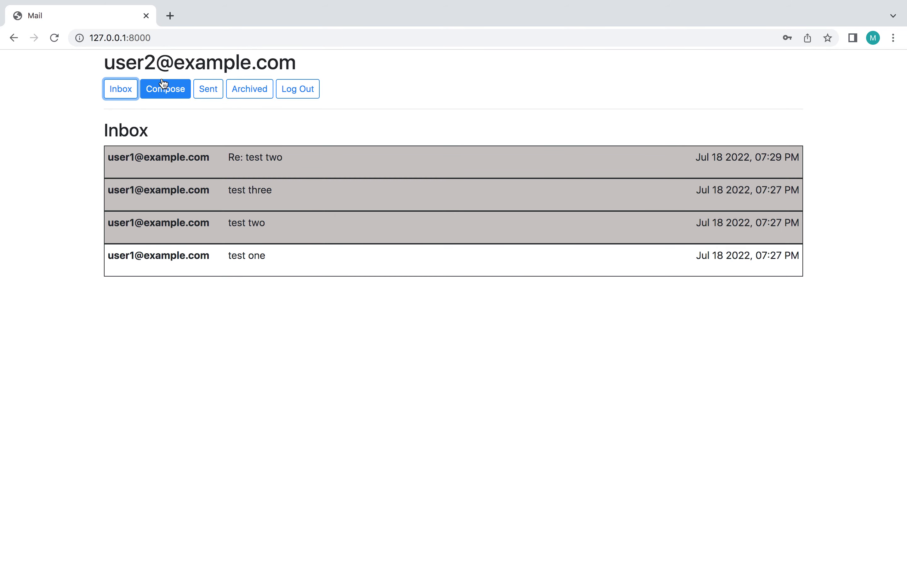
pyautogui.click(163, 89)
pyautogui.click(125, 100)
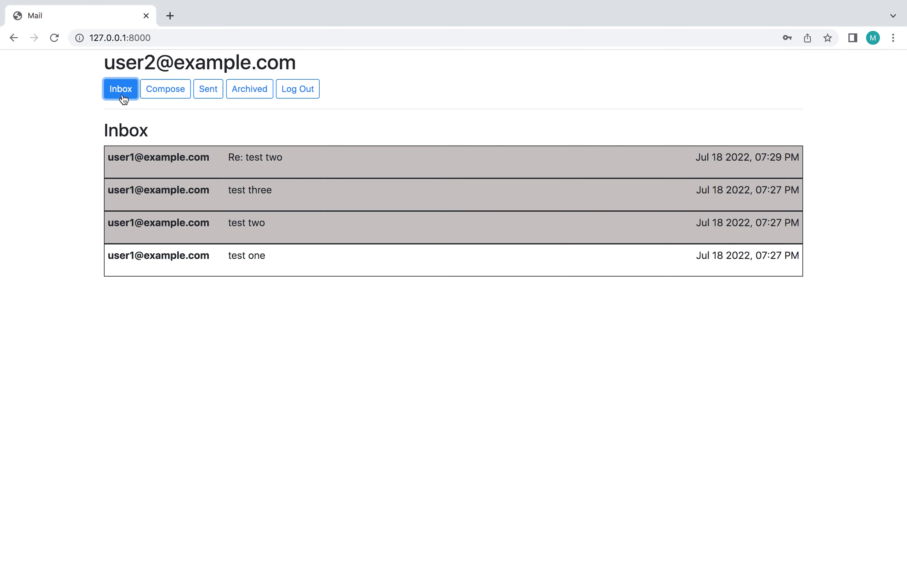